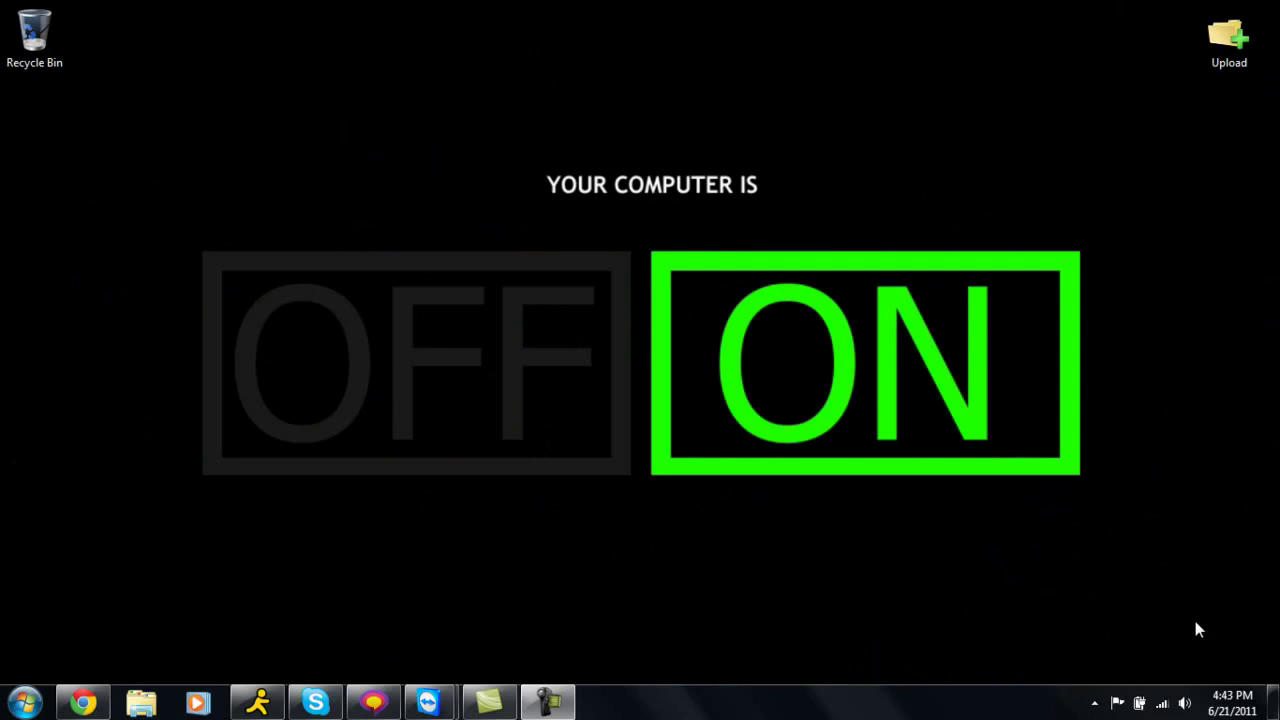
Check the current buddy icon in AIM and minimize it, and open the Animals buddy icon category on Iconator in Chrome
left_click(257, 702)
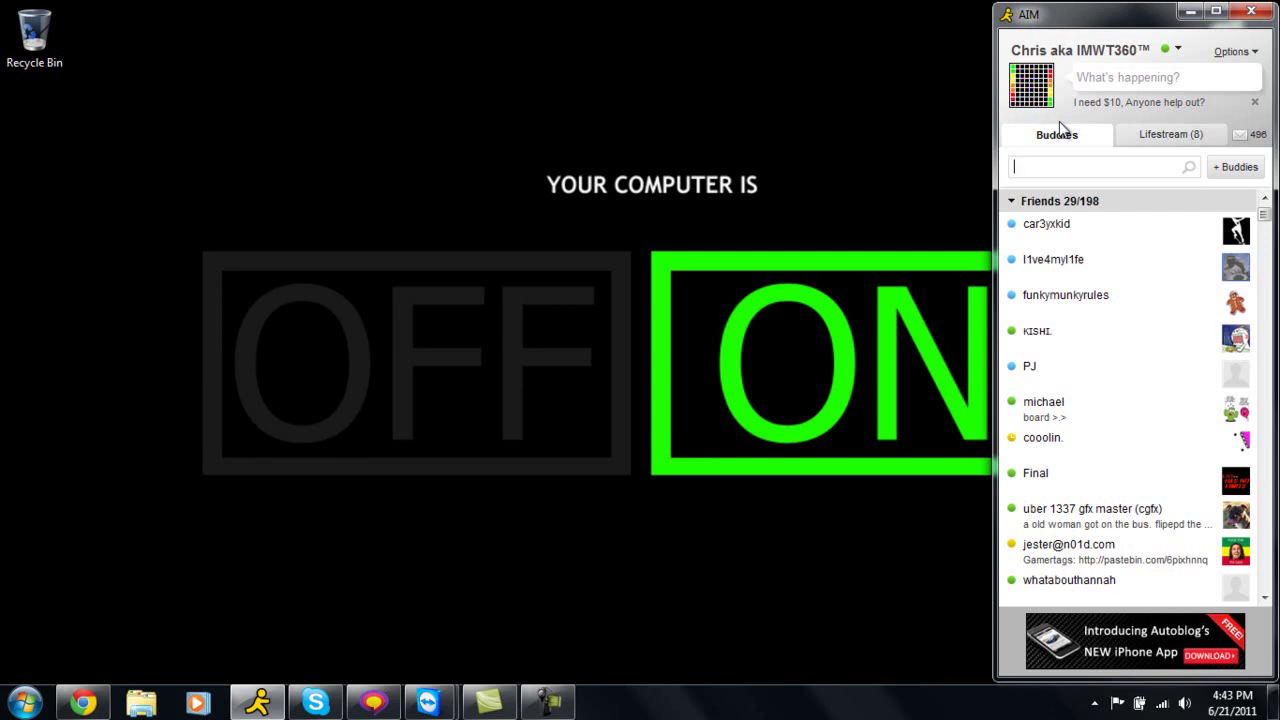
left_click(1190, 11)
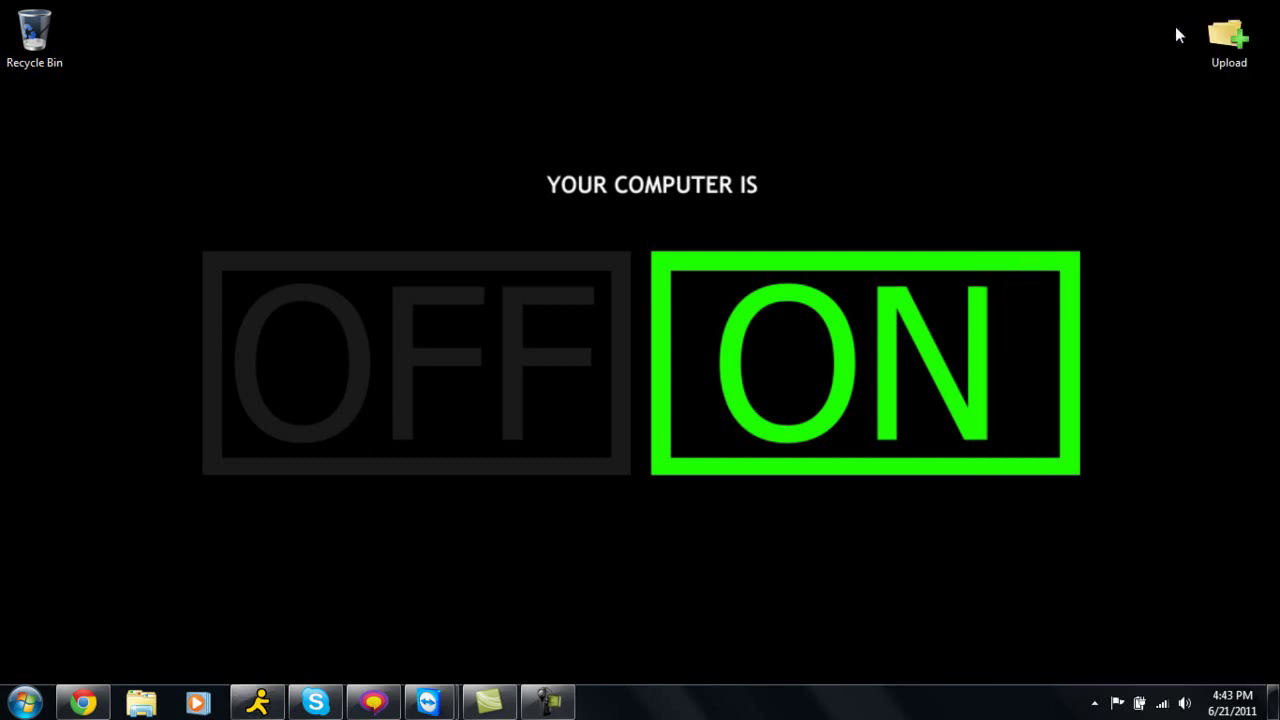
left_click(98, 705)
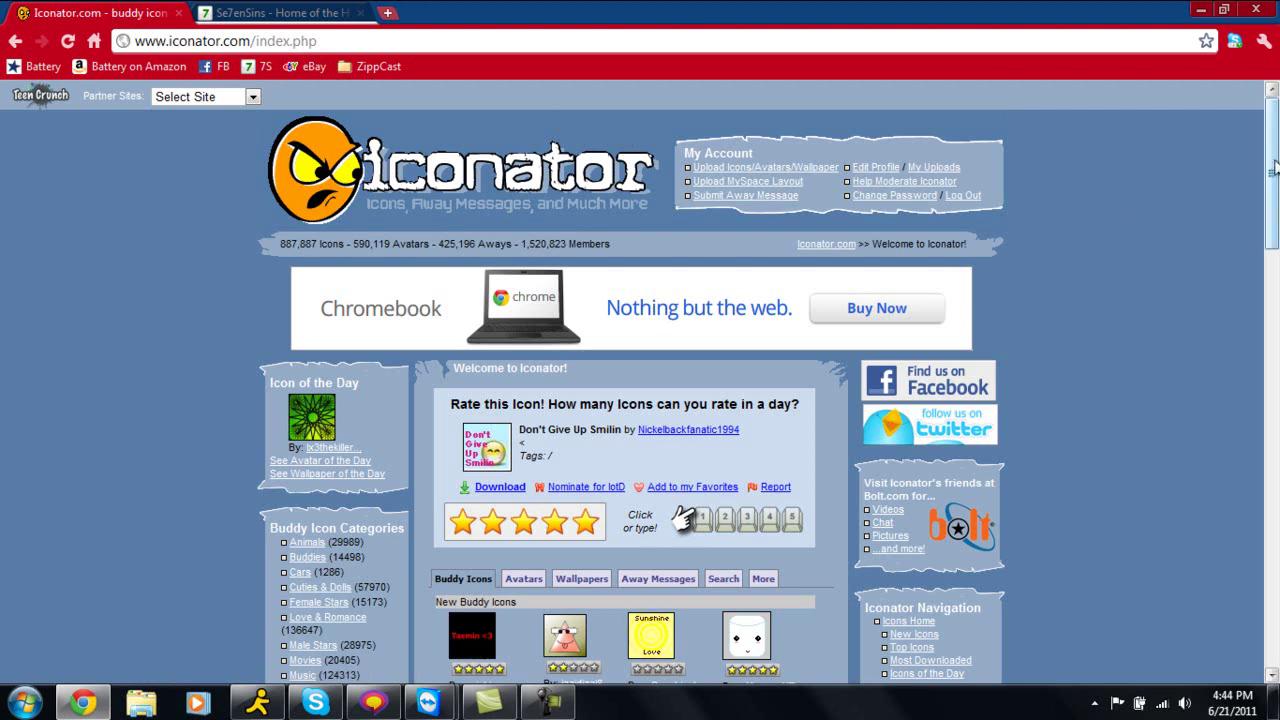
left_click_drag(1273, 163, 1271, 233)
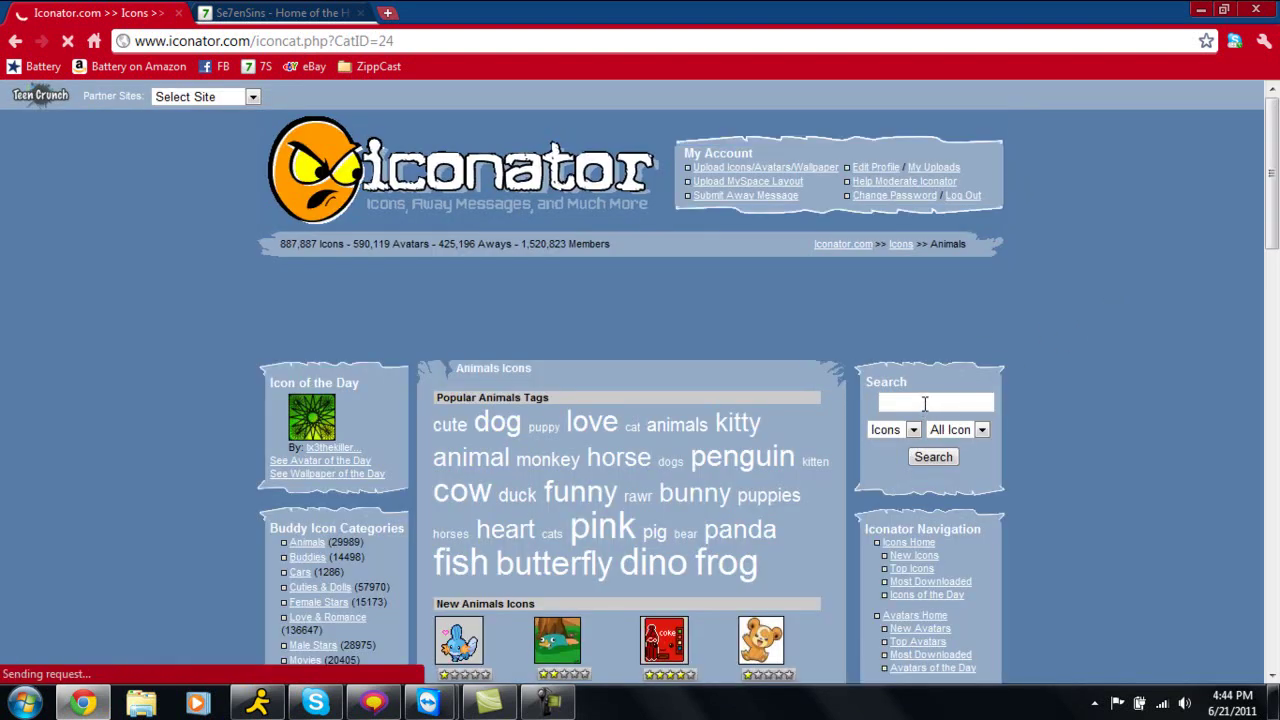
Search Iconator's icons for "trippy"
left_click(929, 404)
type("tripy")
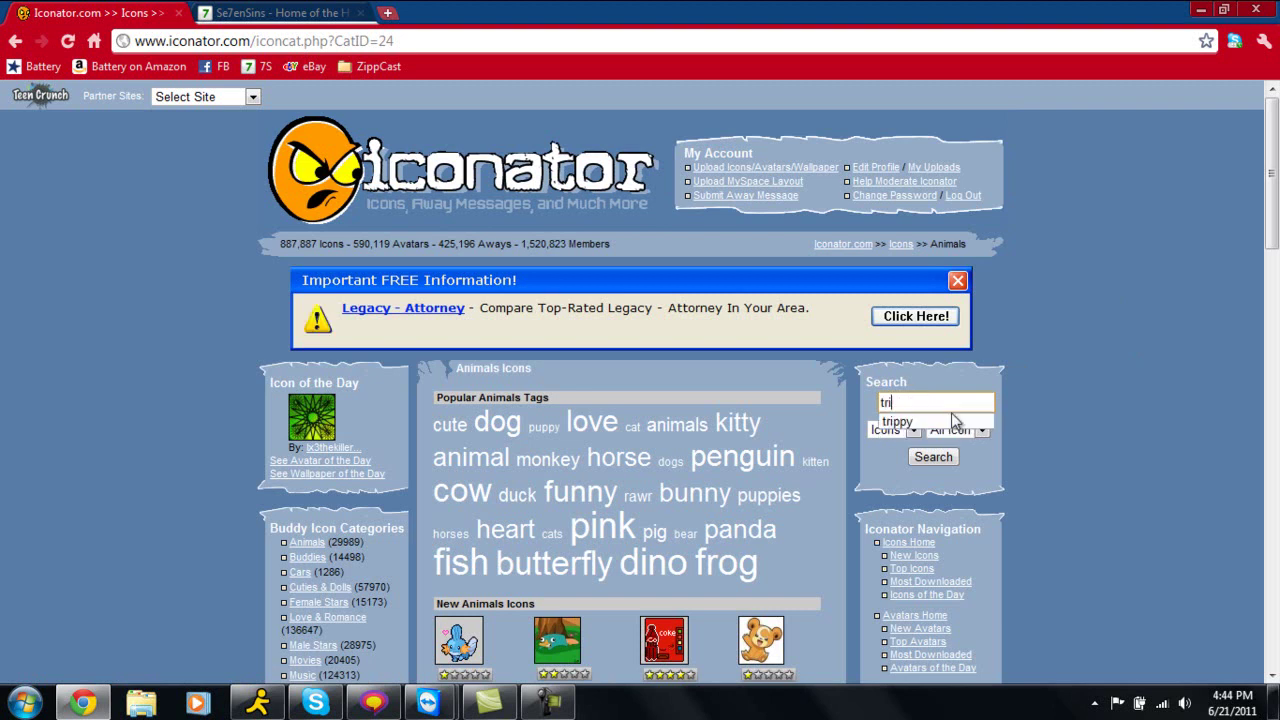
key("BackSpace")
key("BackSpace")
type("ppy")
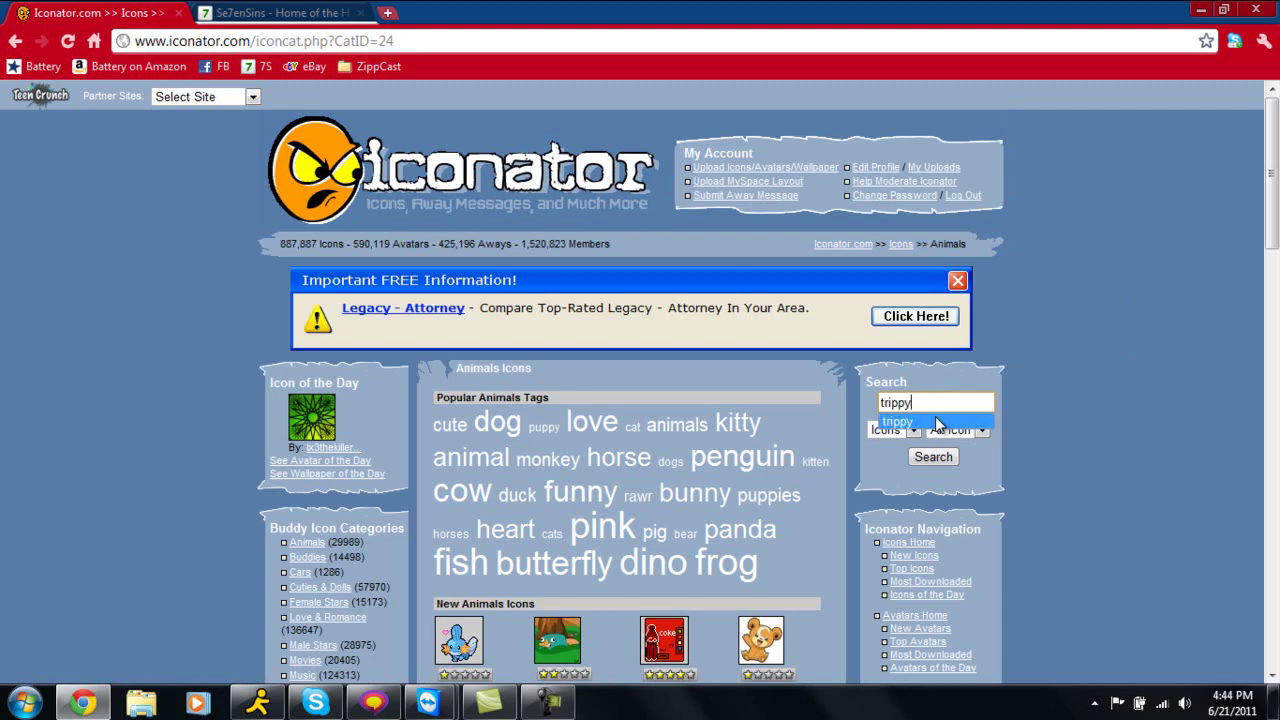
left_click(934, 458)
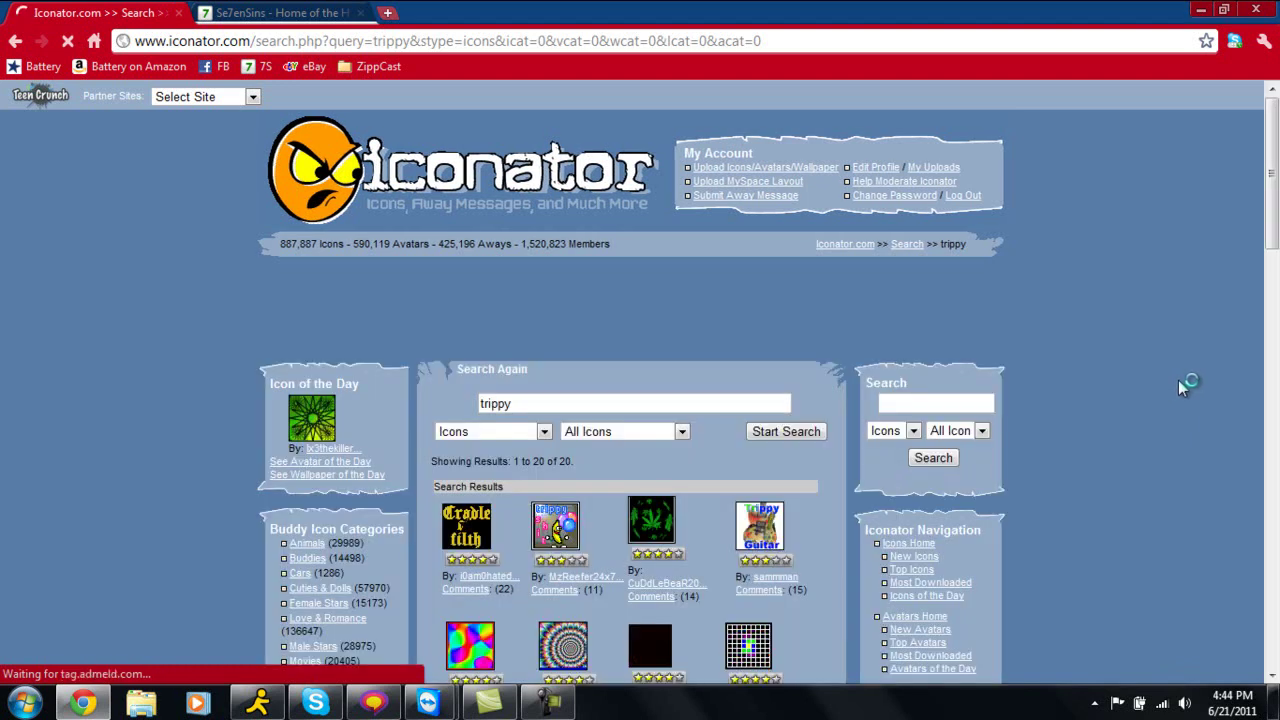
Download the nested-squares "Colorful Icon" from the search results through AIM, set it as the buddy icon, and minimize AIM
scroll(1184, 378, "down", 3)
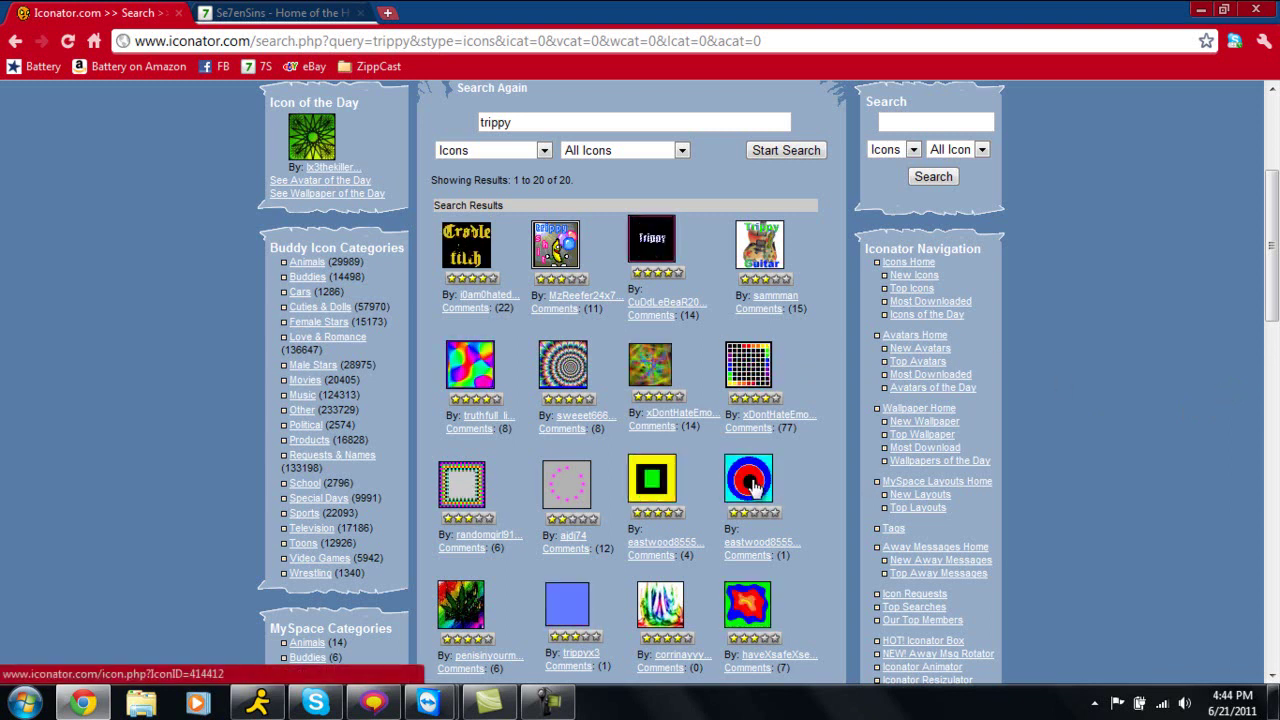
left_click(665, 480)
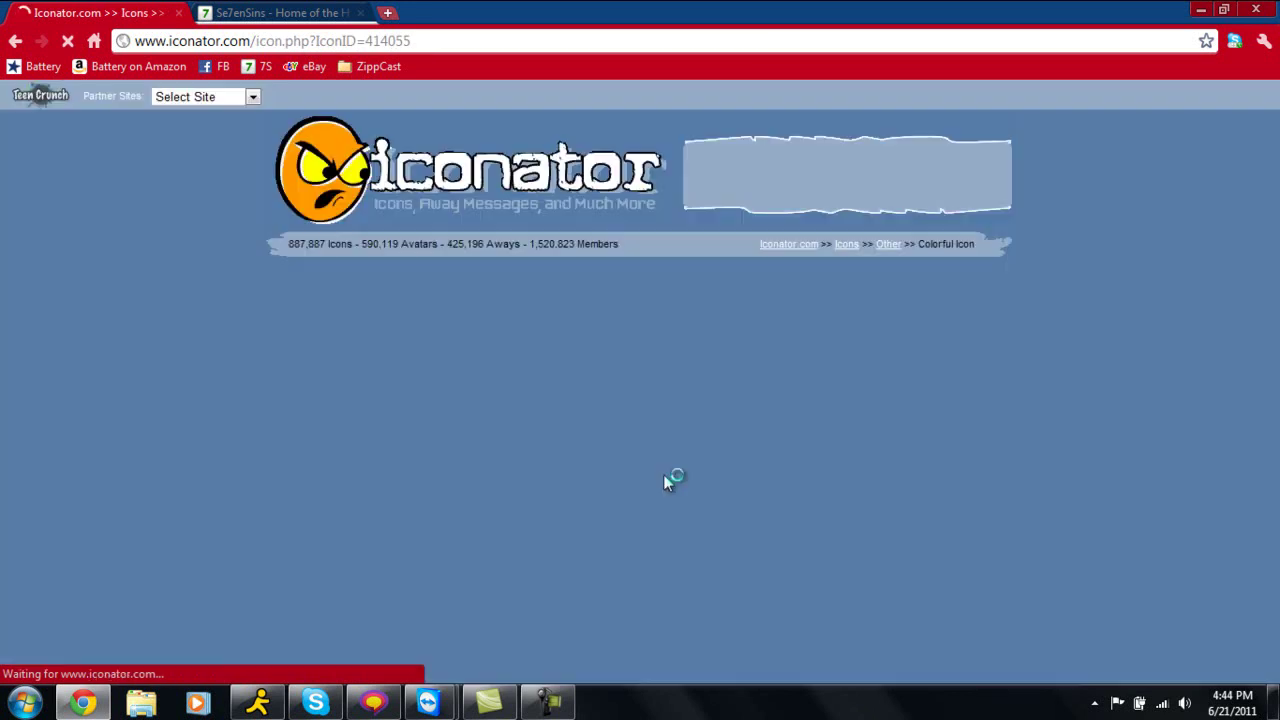
scroll(1051, 340, "down", 1)
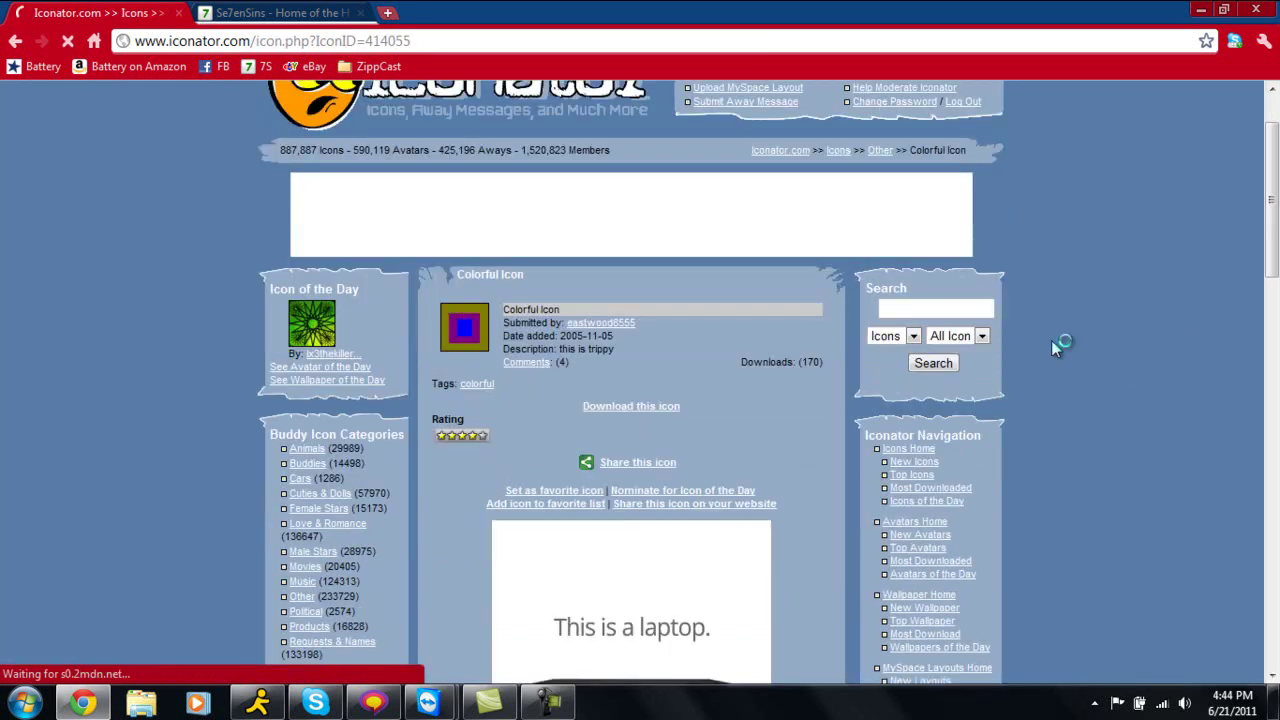
left_click(668, 406)
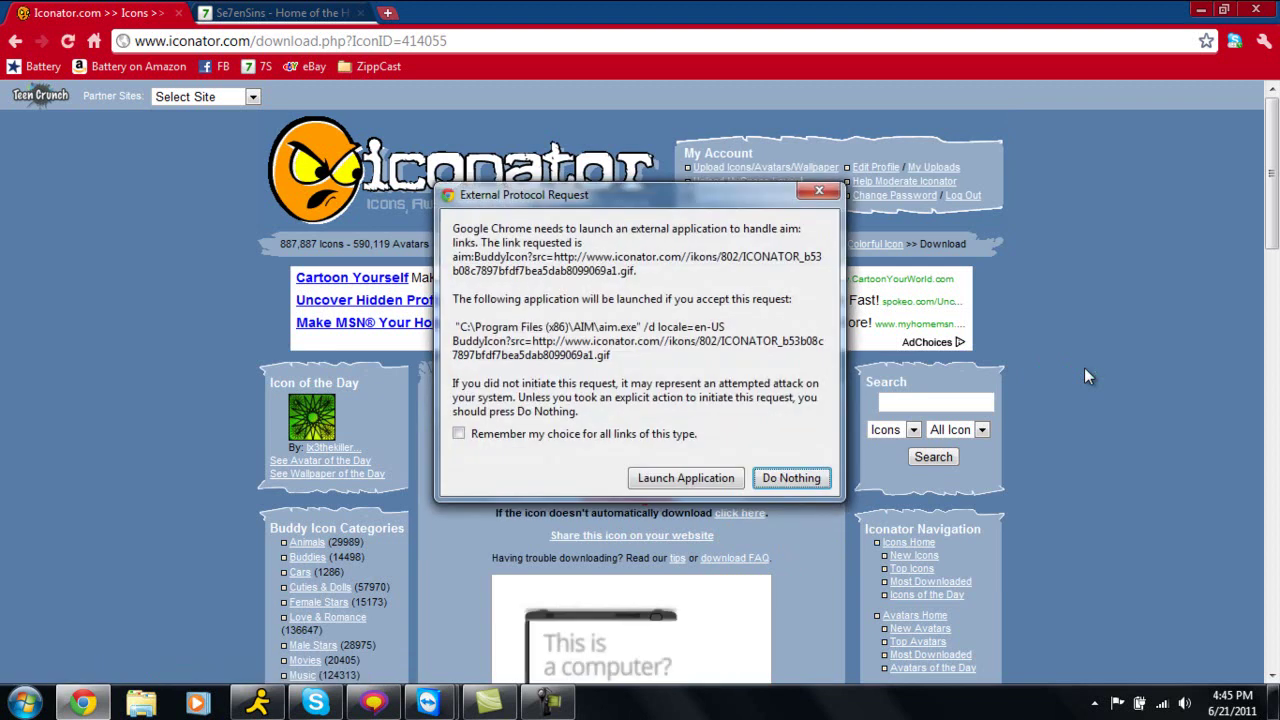
left_click(686, 478)
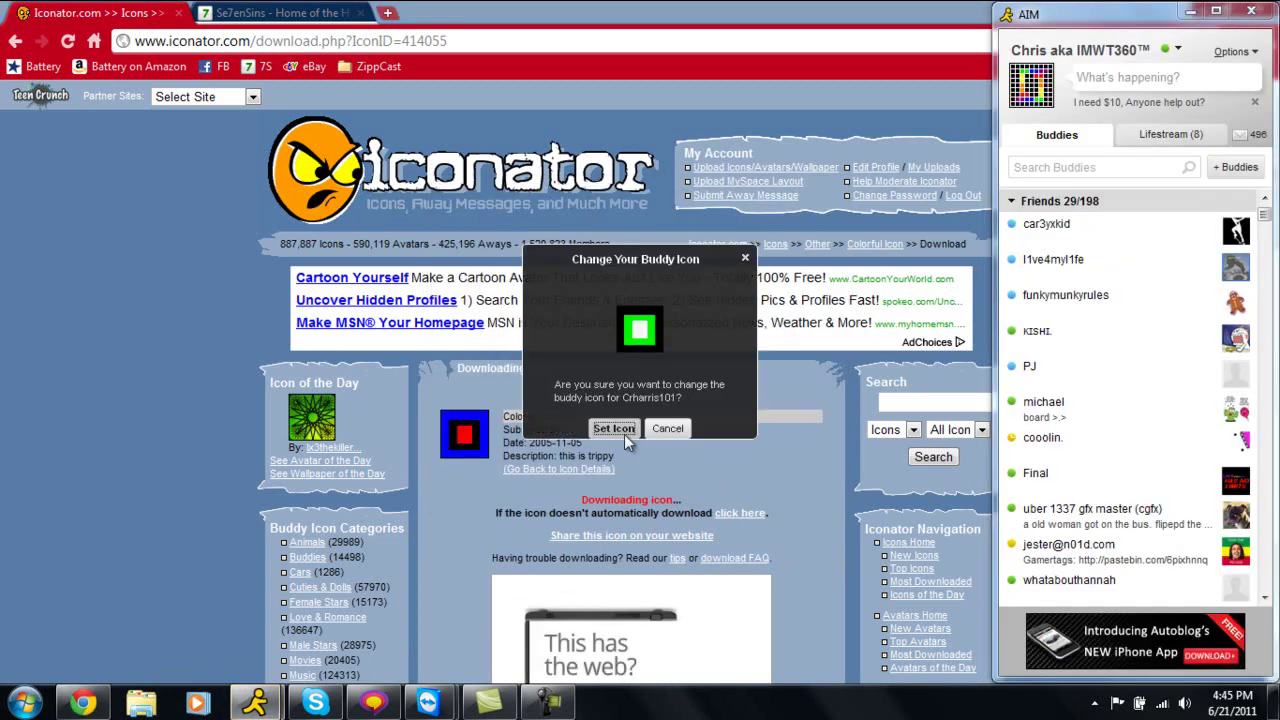
left_click(620, 431)
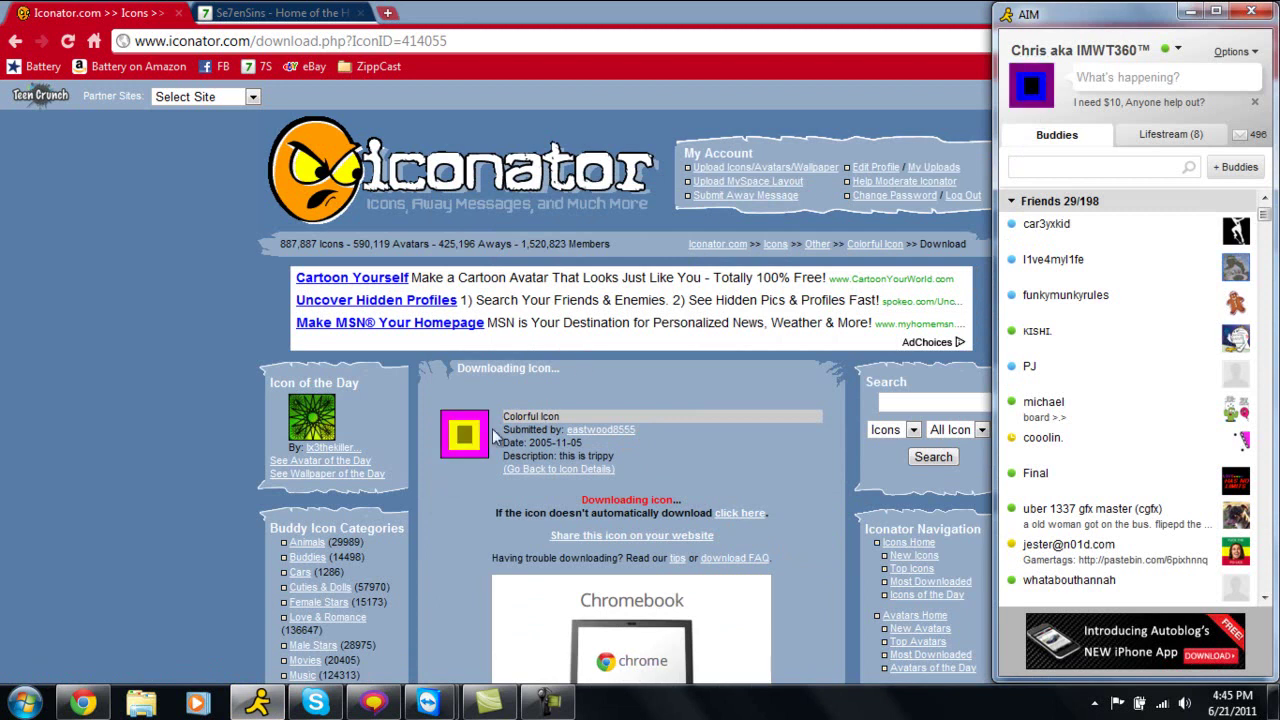
left_click(1189, 12)
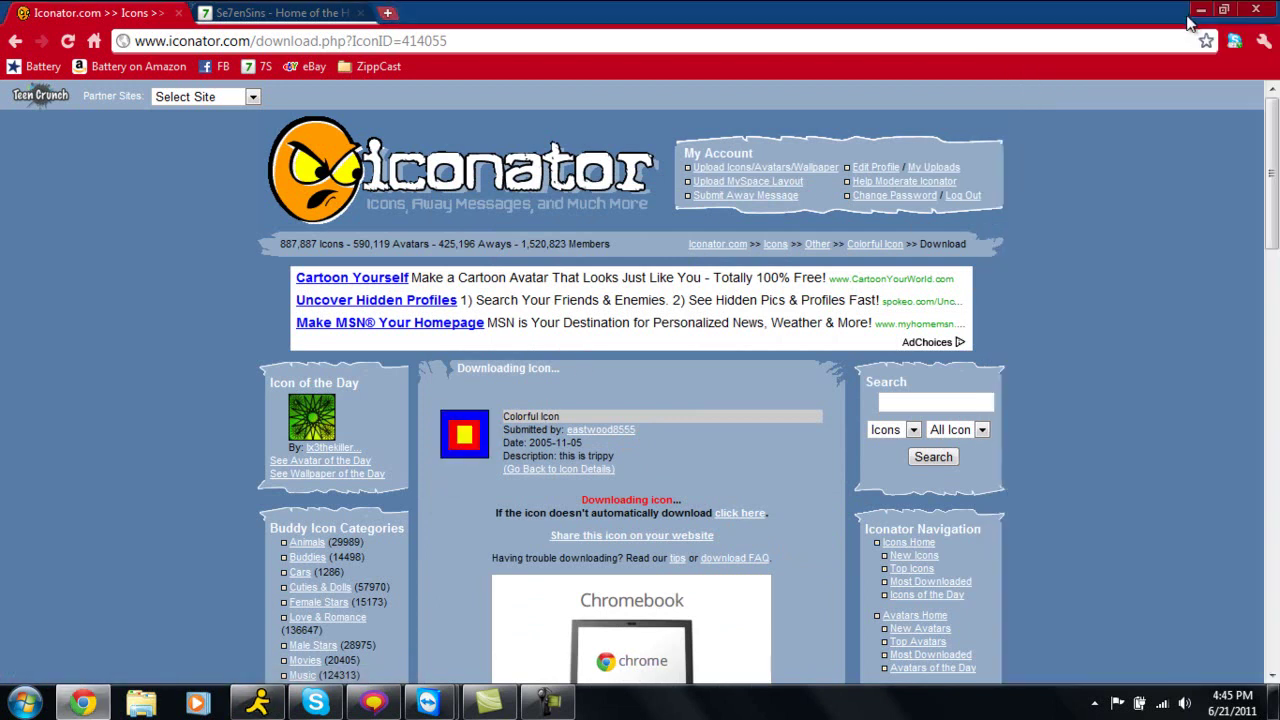
Return to the "trippy" results, download the "Swirlie rainbow" icon through AIM, and set it as the buddy icon
left_click(15, 42)
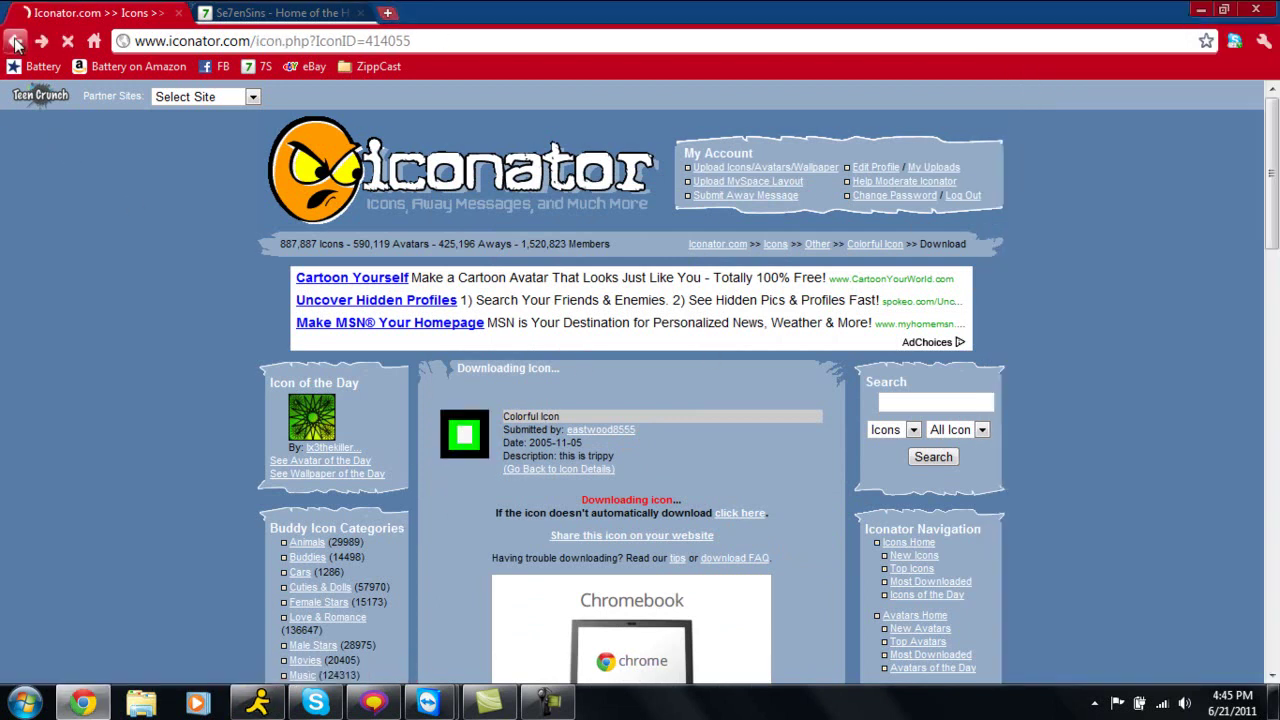
left_click(15, 42)
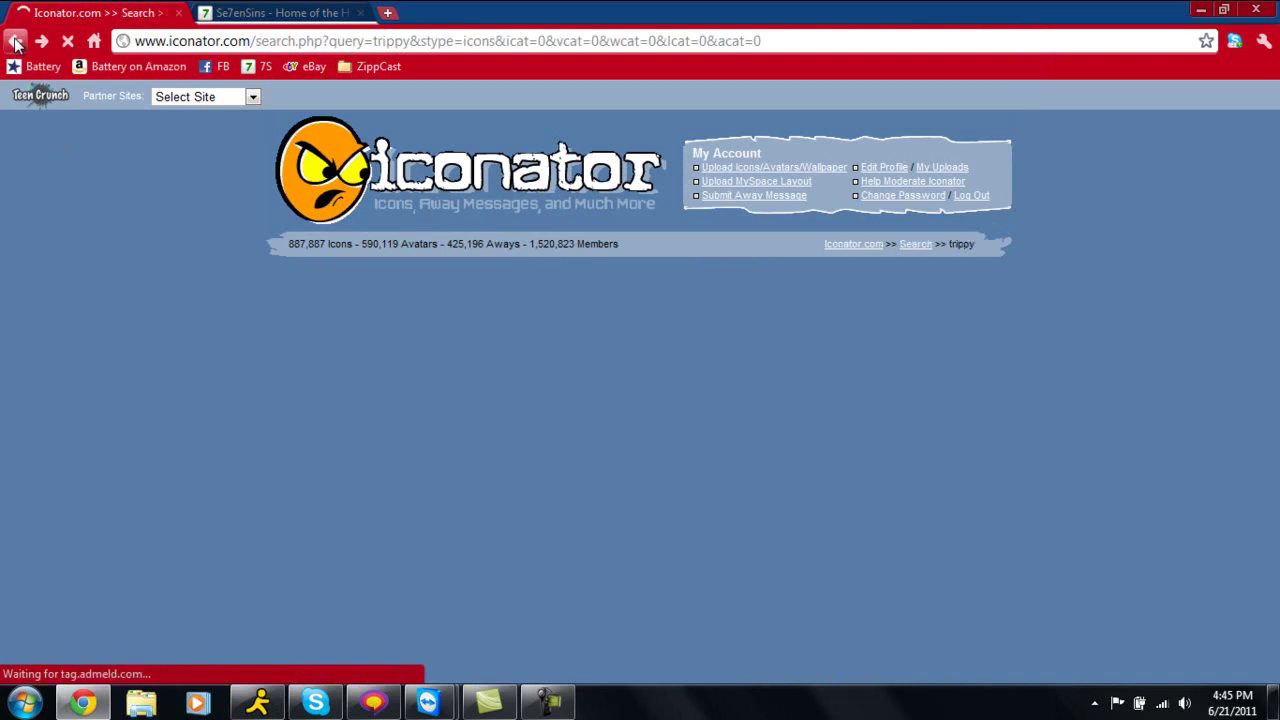
scroll(757, 467, "down", 2)
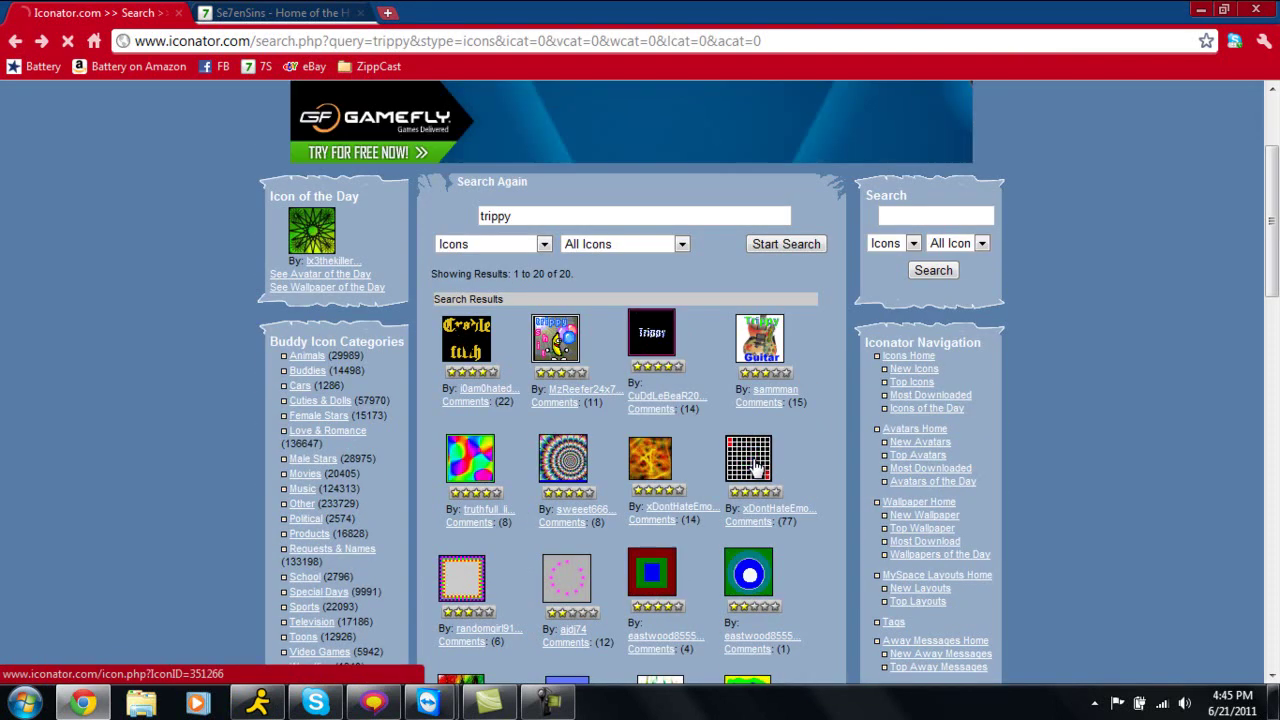
left_click(757, 467)
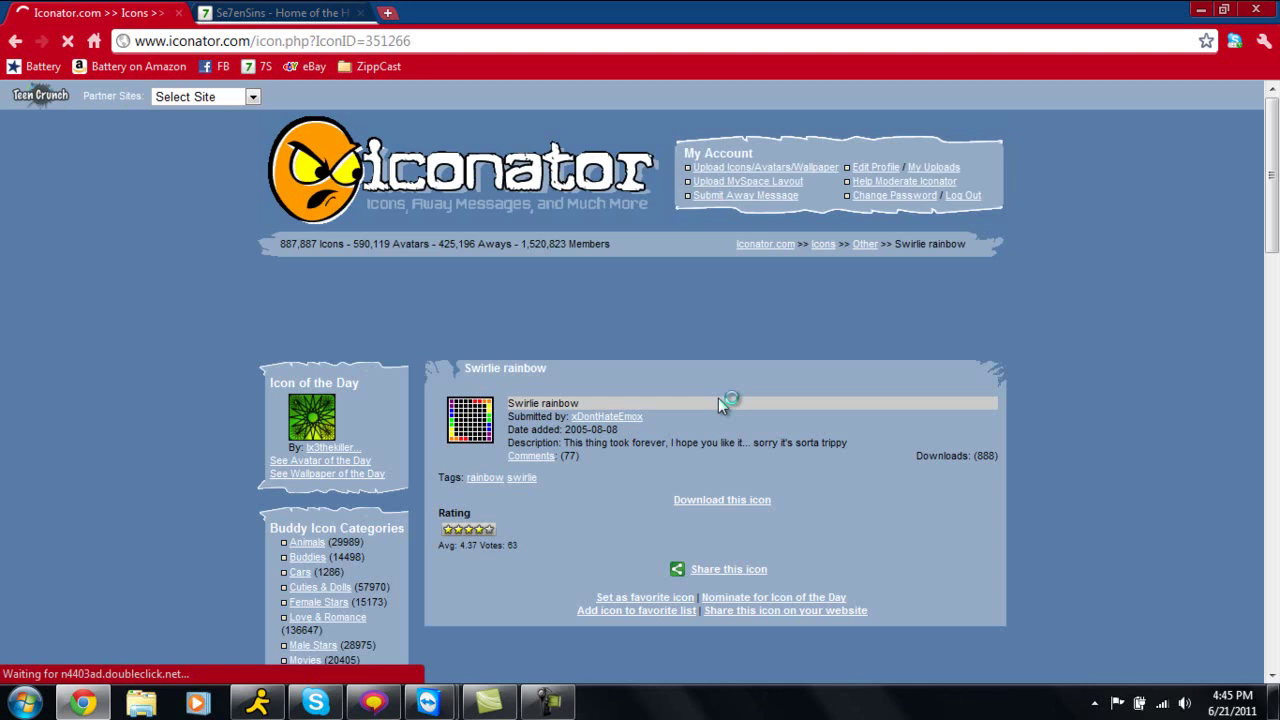
left_click(647, 519)
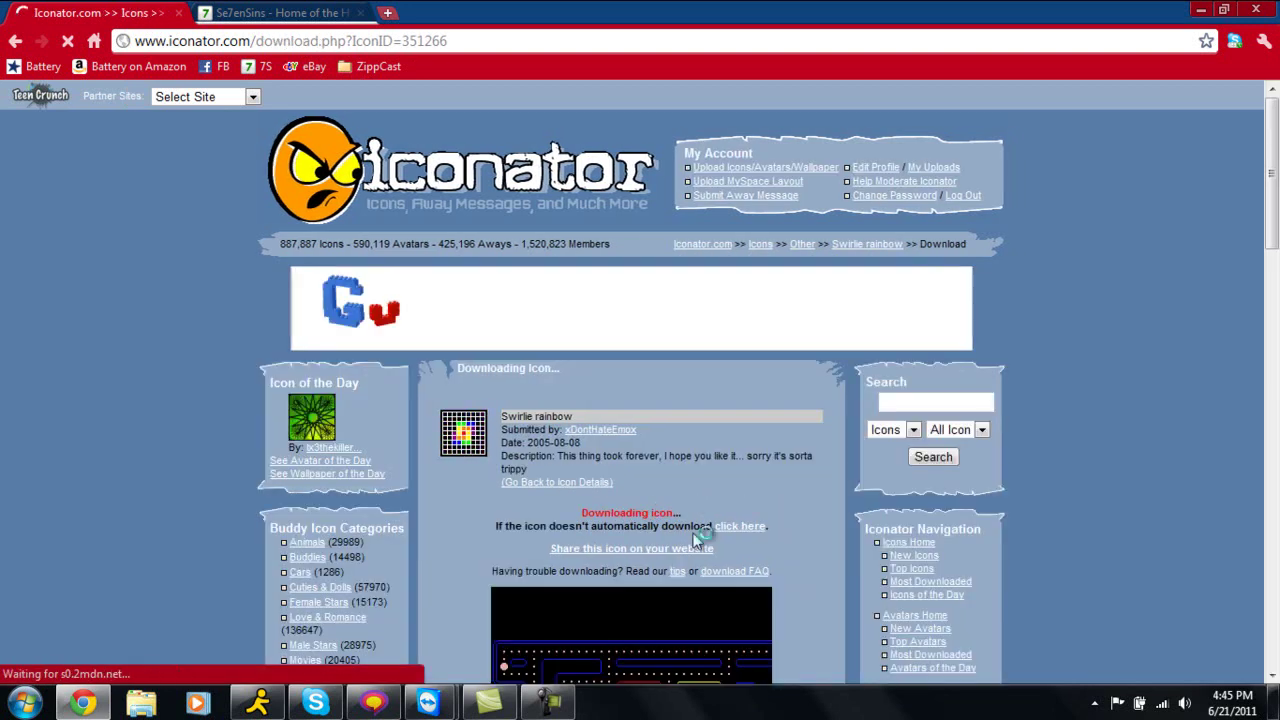
left_click(715, 477)
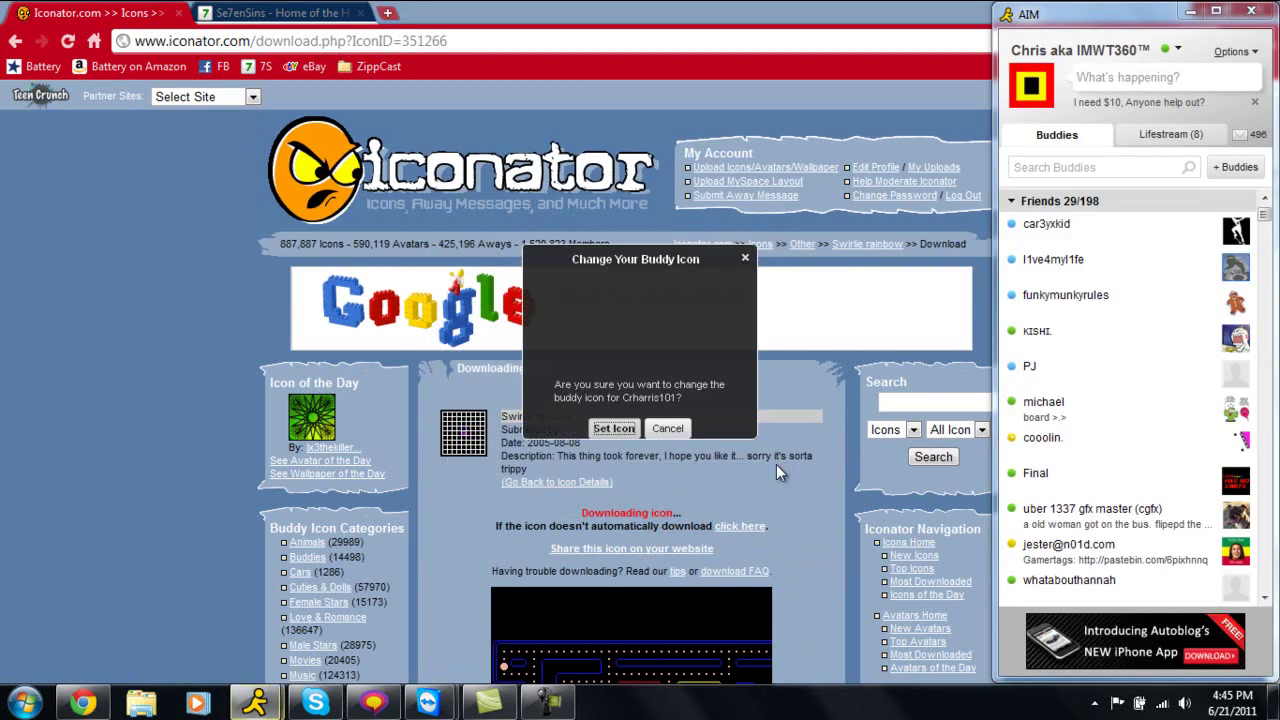
left_click(615, 429)
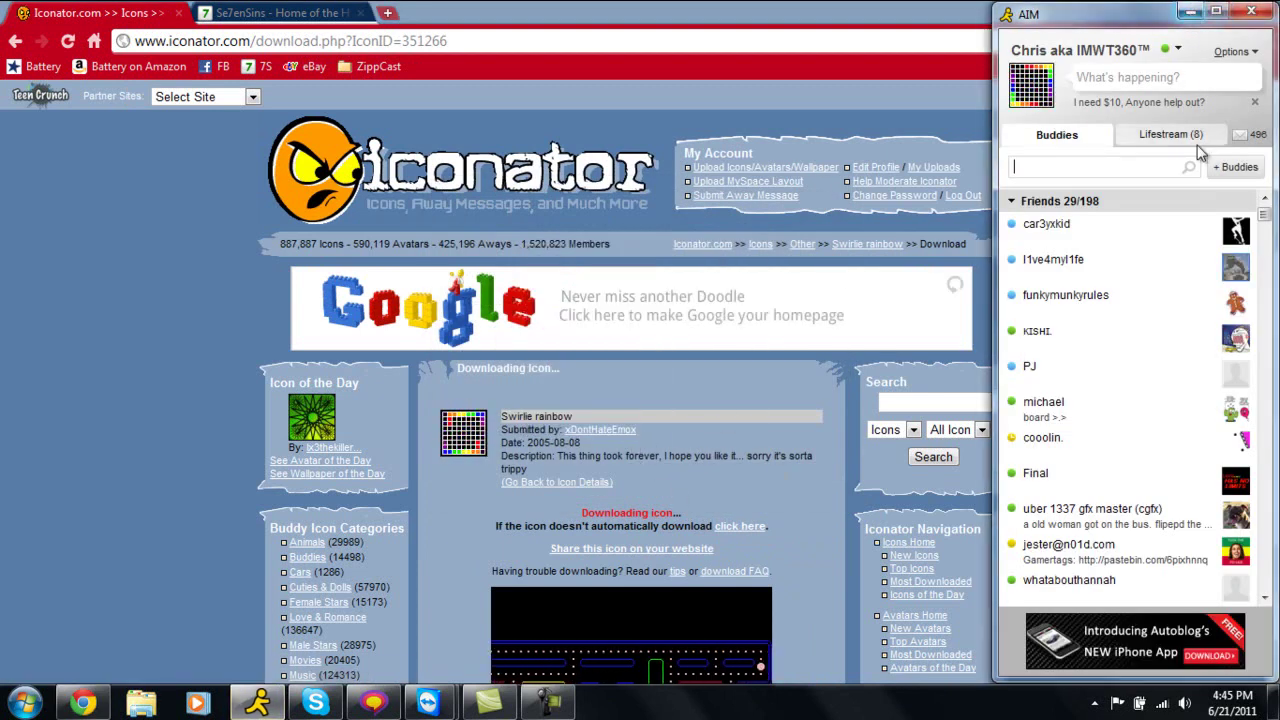
Look at a buddy's icon details in the AIM buddy list, and minimize AIM
mouse_move(1240, 342)
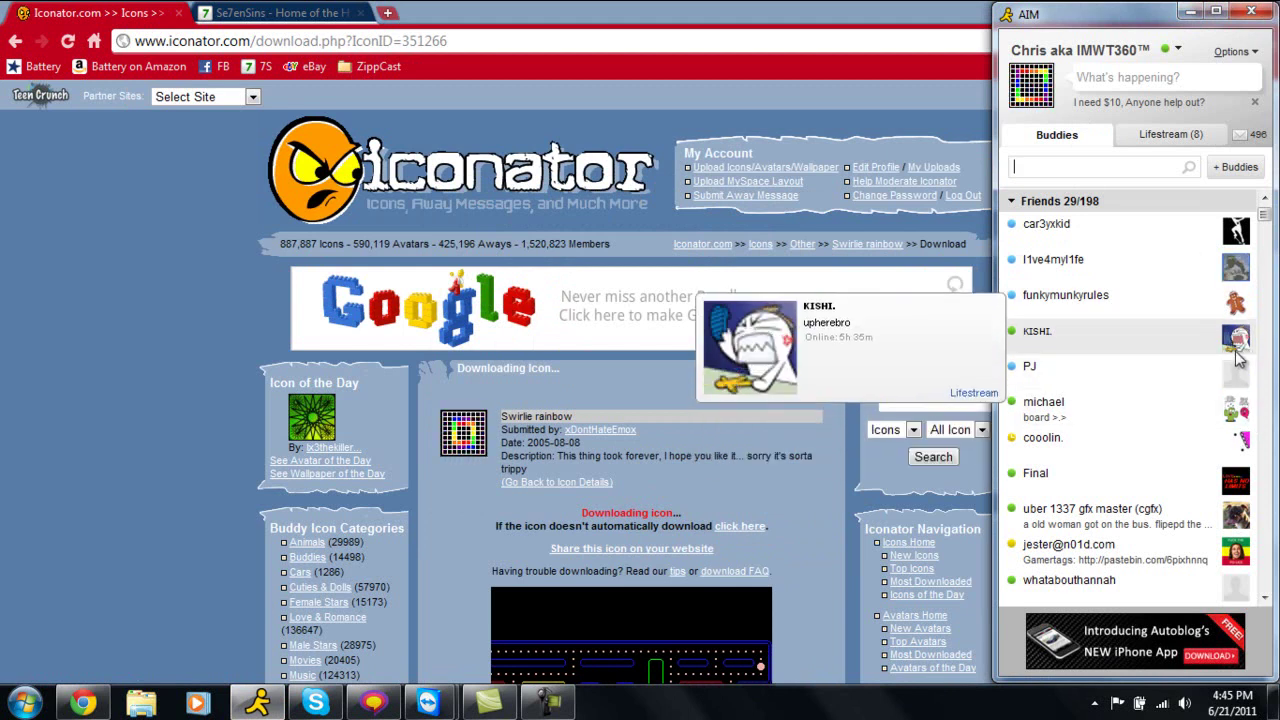
mouse_move(1266, 213)
left_mouse_down()
mouse_move(1267, 245)
mouse_move(1266, 213)
left_mouse_up()
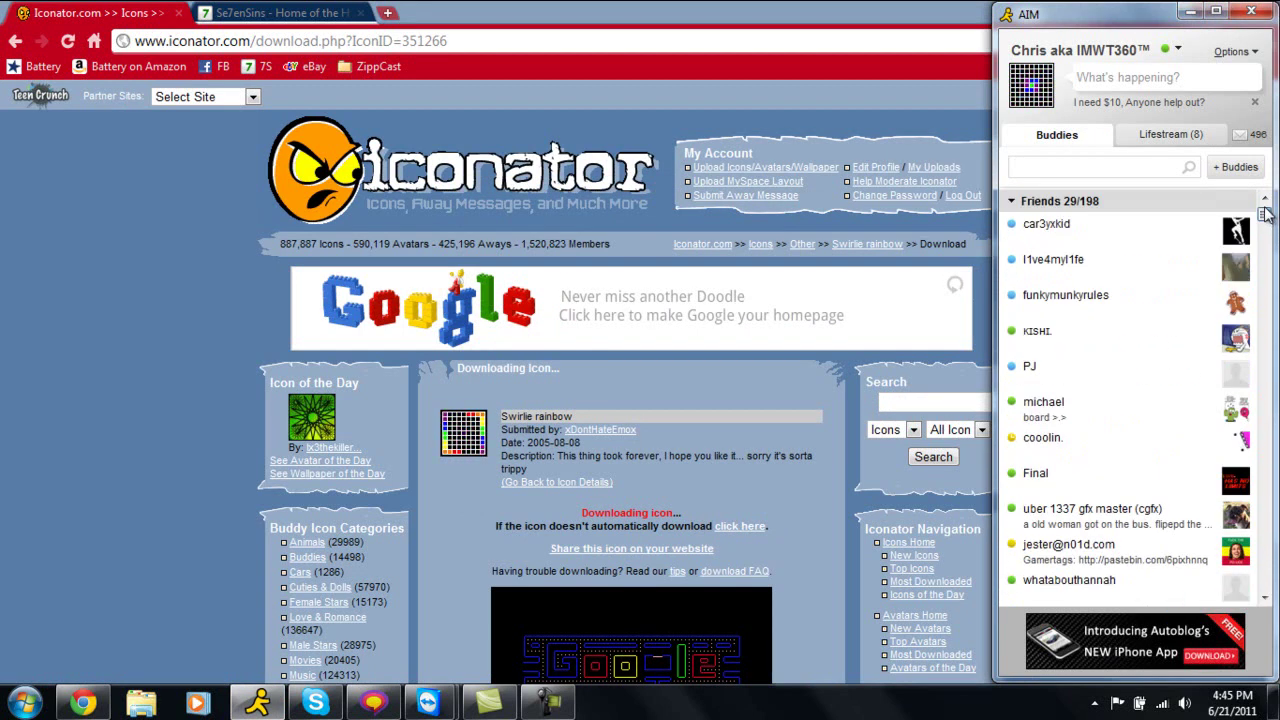
left_click(1190, 11)
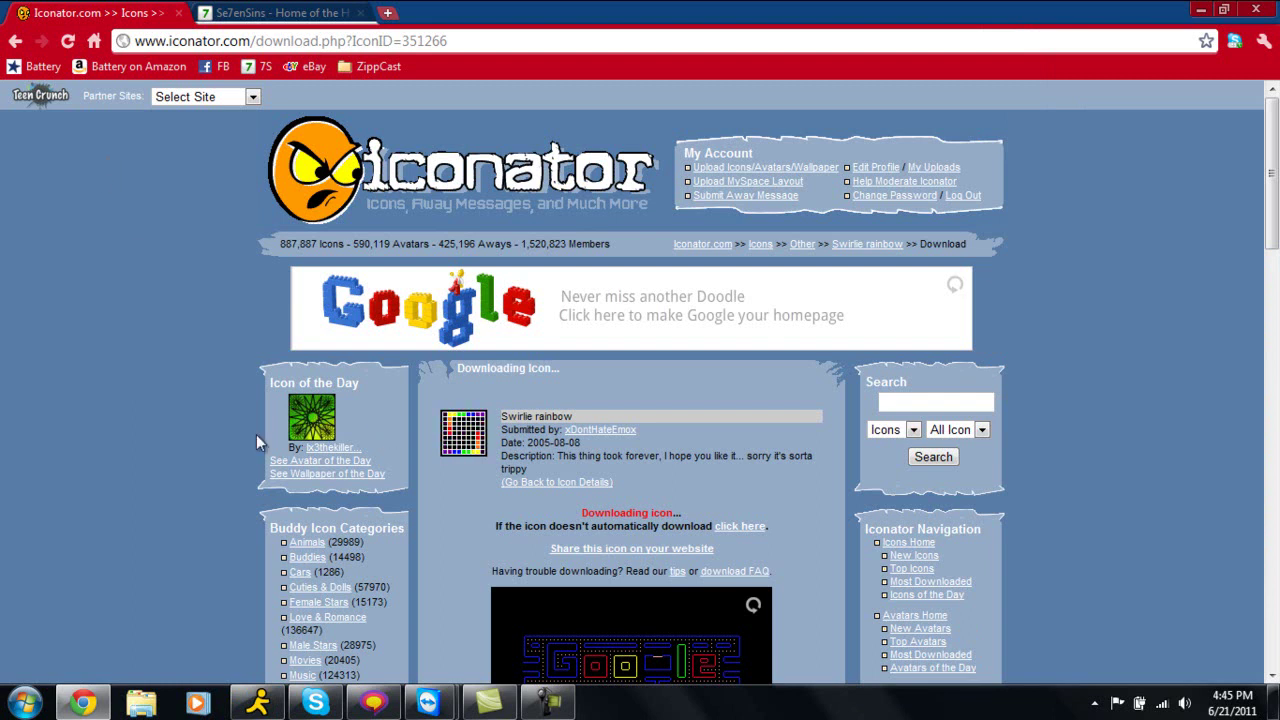
Open Iconator's Sports buddy icon category and look through its popular tags and new icons
scroll(124, 438, "down", 2)
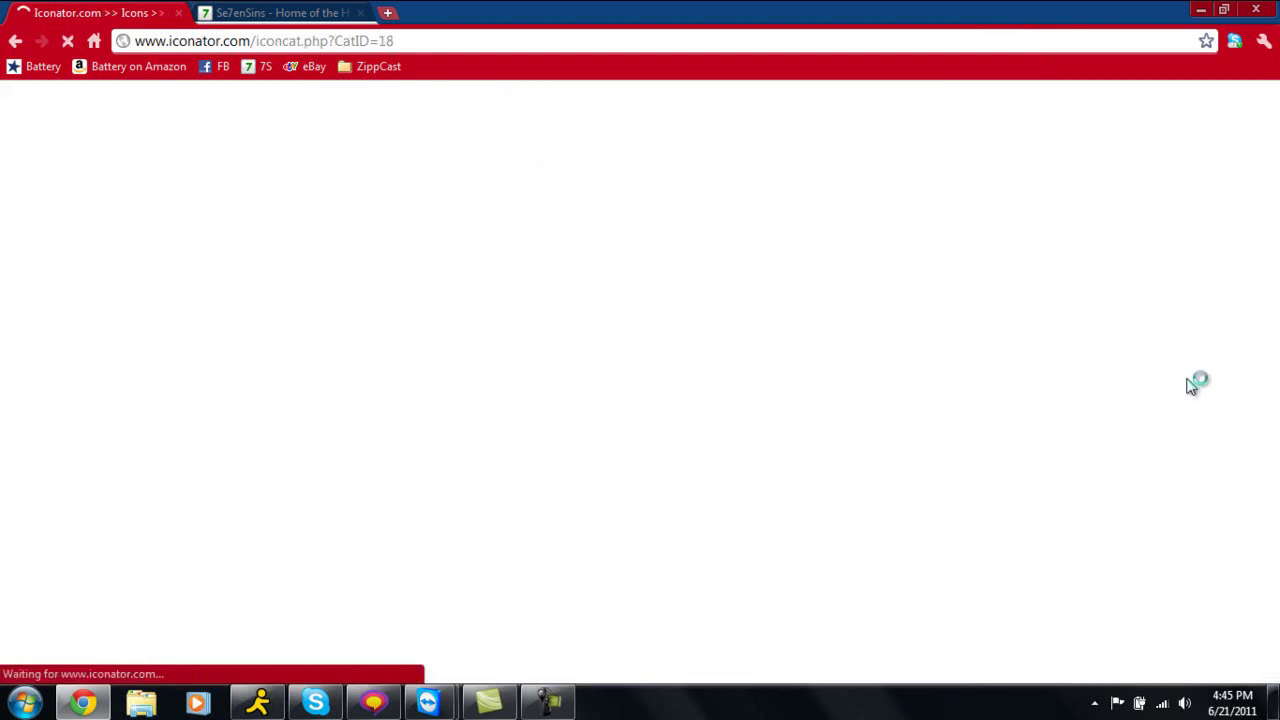
scroll(1216, 364, "down", 4)
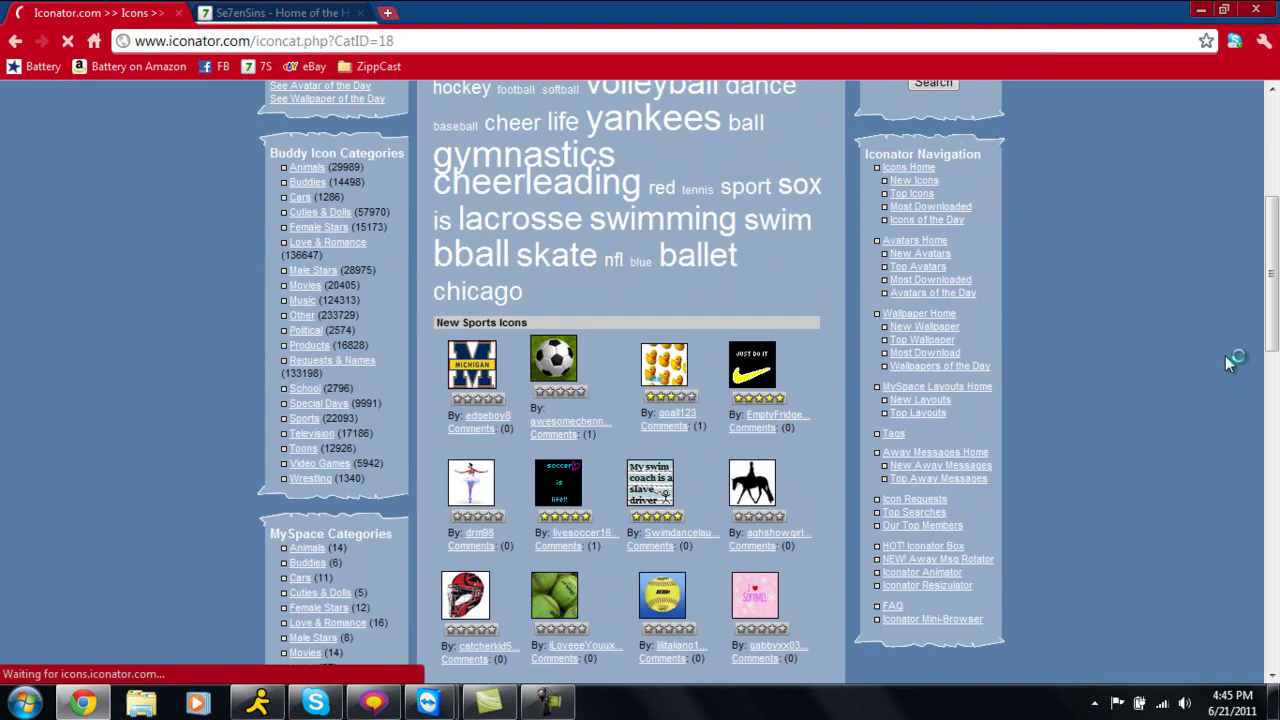
scroll(1230, 363, "down", 2)
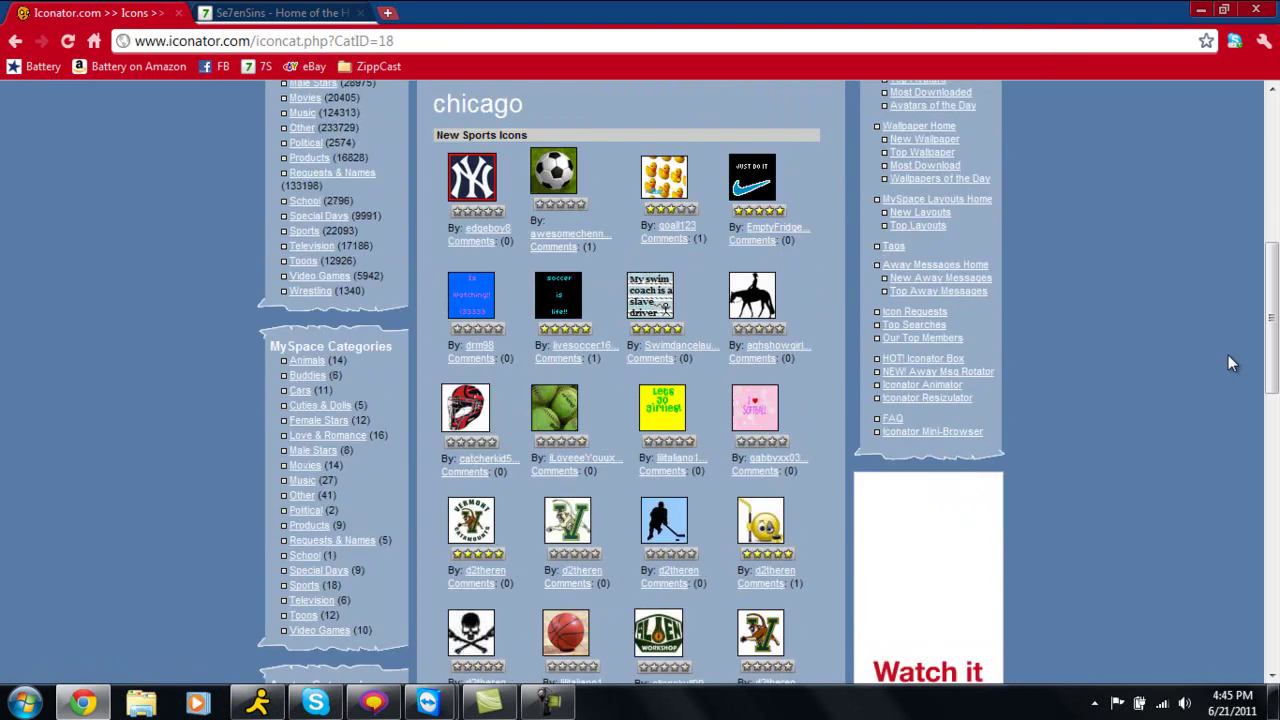
scroll(1229, 353, "up", 6)
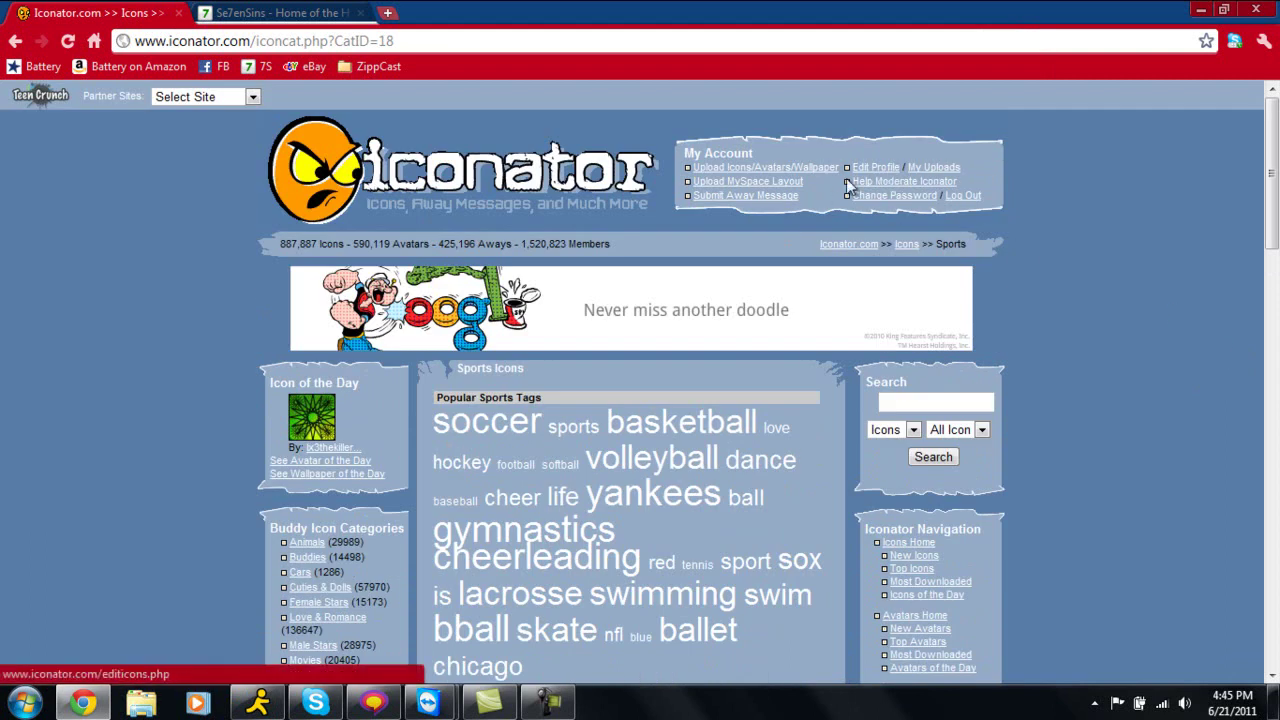
Open the page for uploading icons, avatars and wallpaper, and review its instructions, form fields and file size limits
left_click(769, 169)
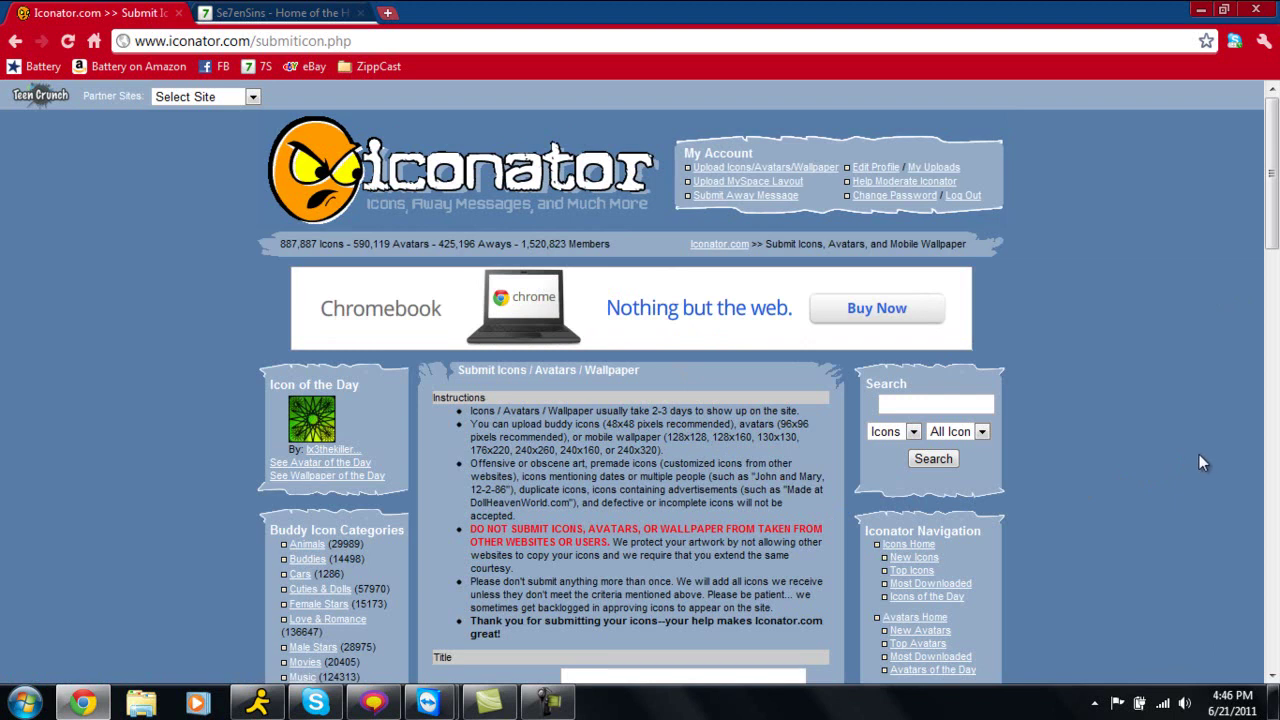
scroll(1199, 454, "down", 3)
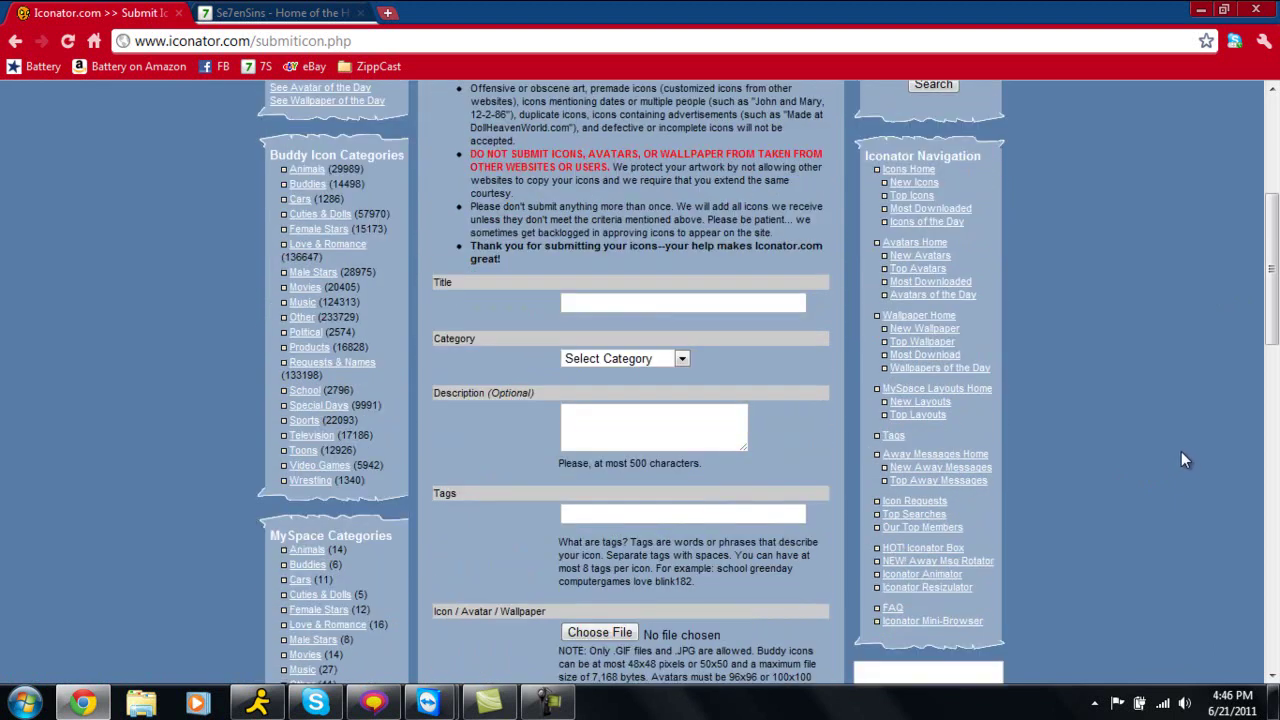
scroll(1181, 458, "down", 1)
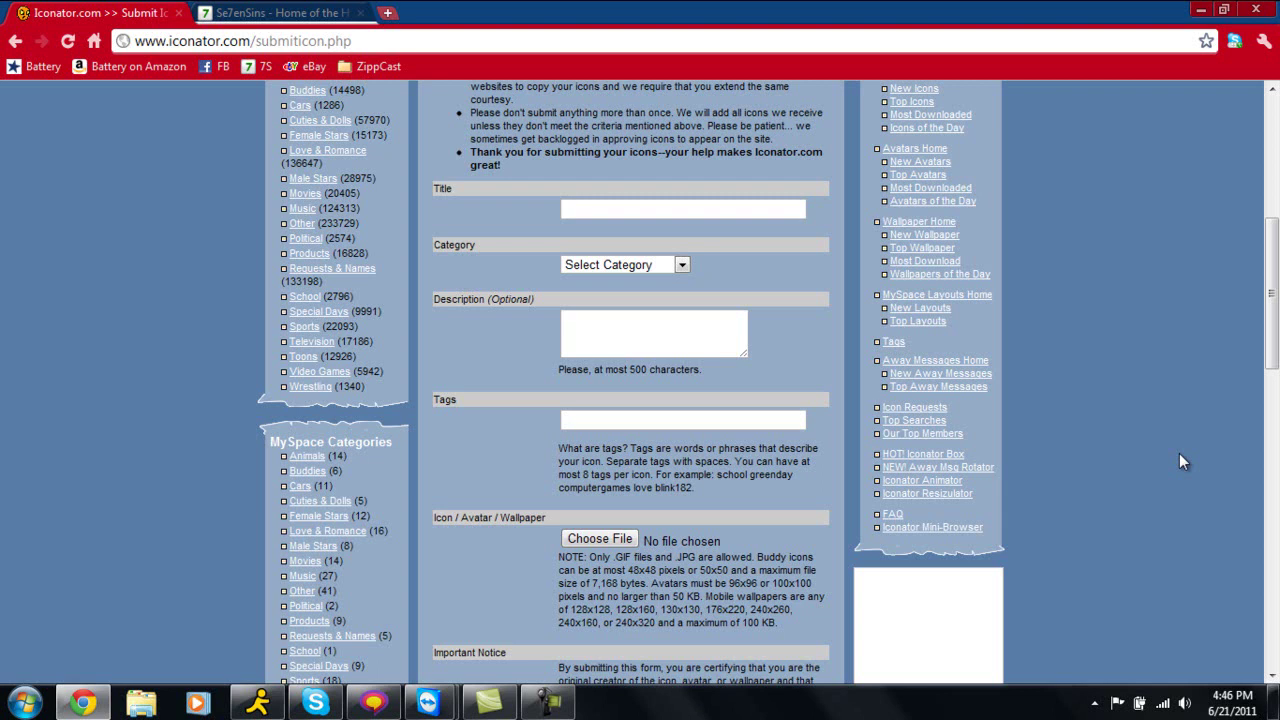
scroll(1179, 451, "up", 5)
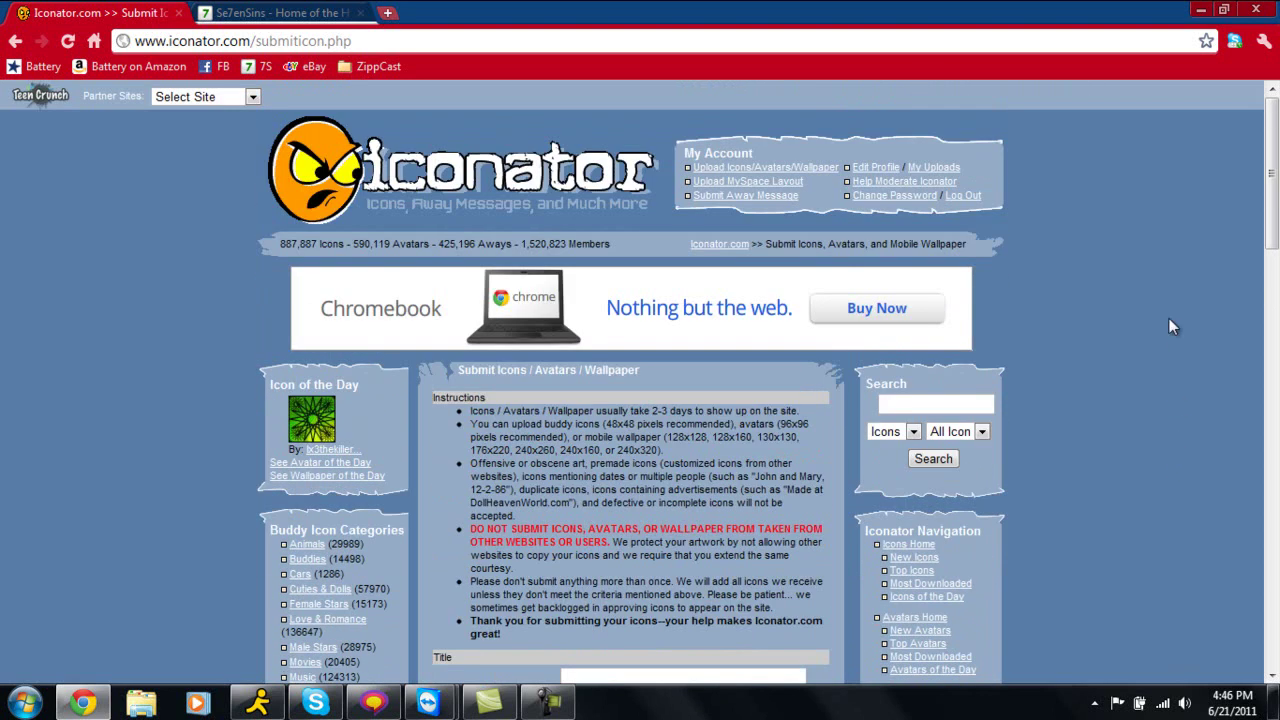